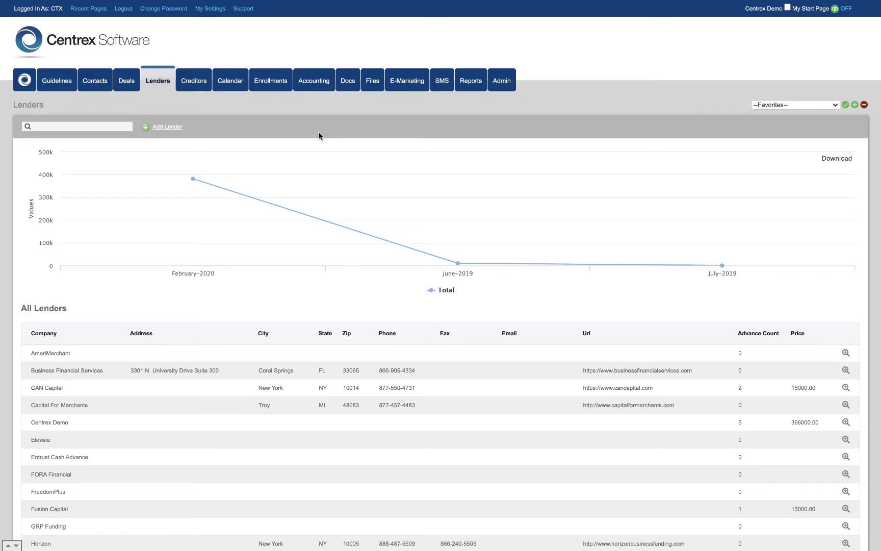
# Open the details of the lender OnDeck from the list of all lenders.
pyautogui.scroll(-3, 319, 133)
pyautogui.scroll(-4, 319, 133)
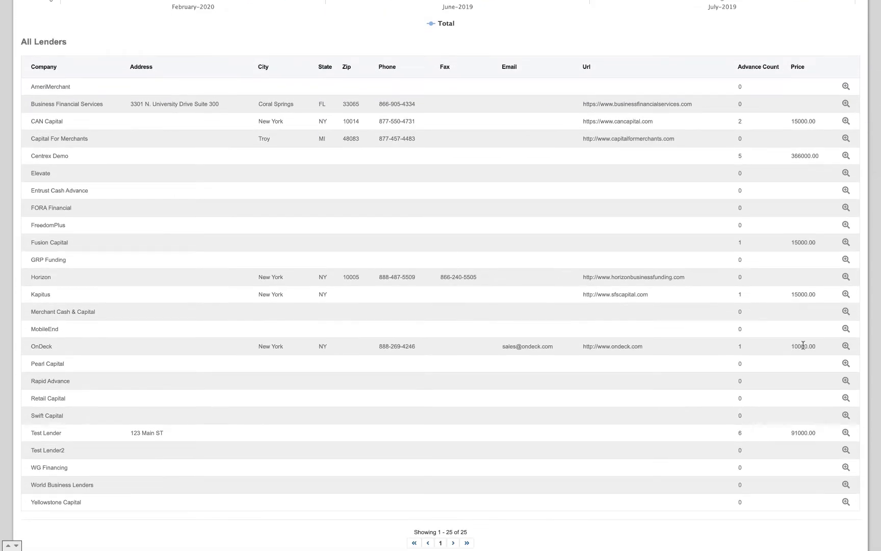
pyautogui.click(846, 347)
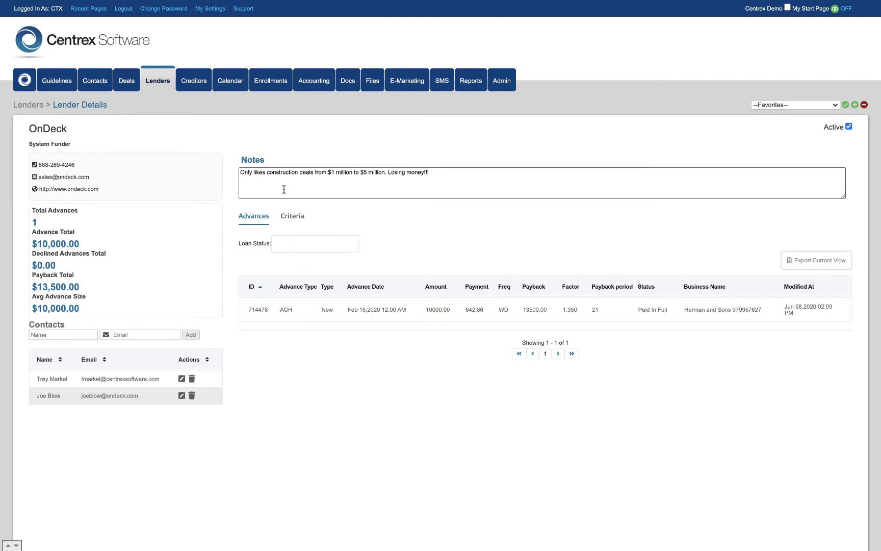
# Display OnDeck's criteria and look through the standard and custom fields available as criteria filters.
pyautogui.click(293, 216)
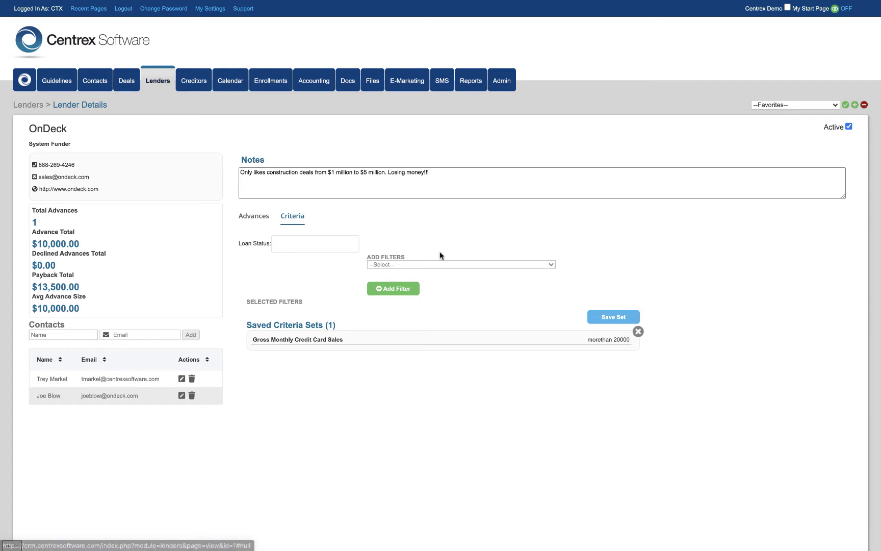
pyautogui.scroll(-1, 487, 244)
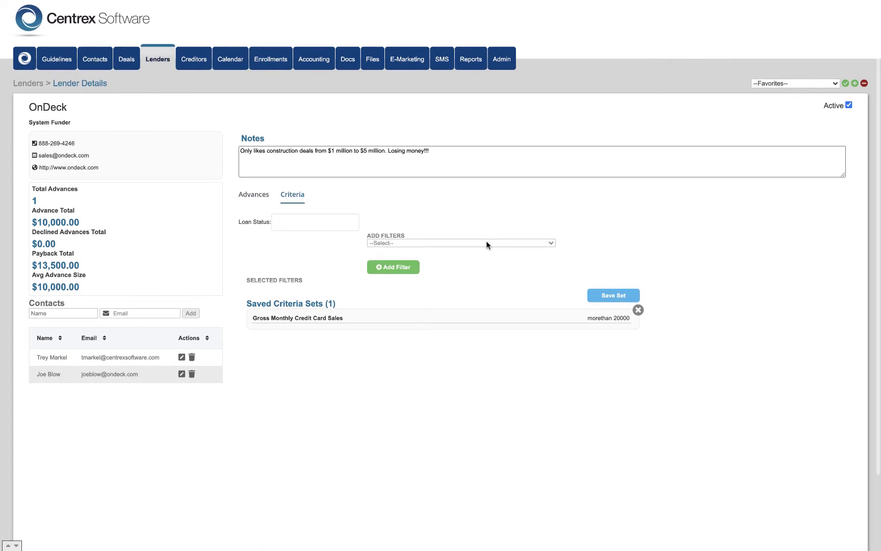
pyautogui.click(426, 242)
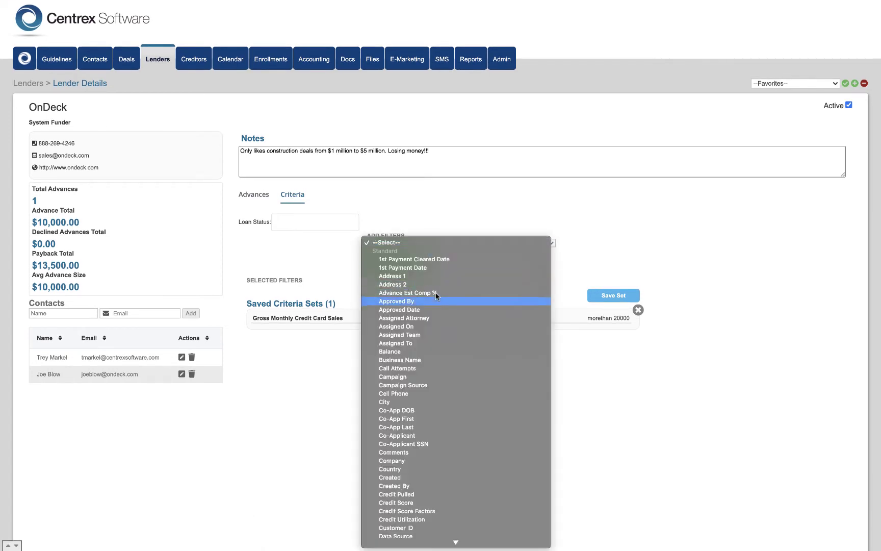
pyautogui.scroll(-10, 444, 352)
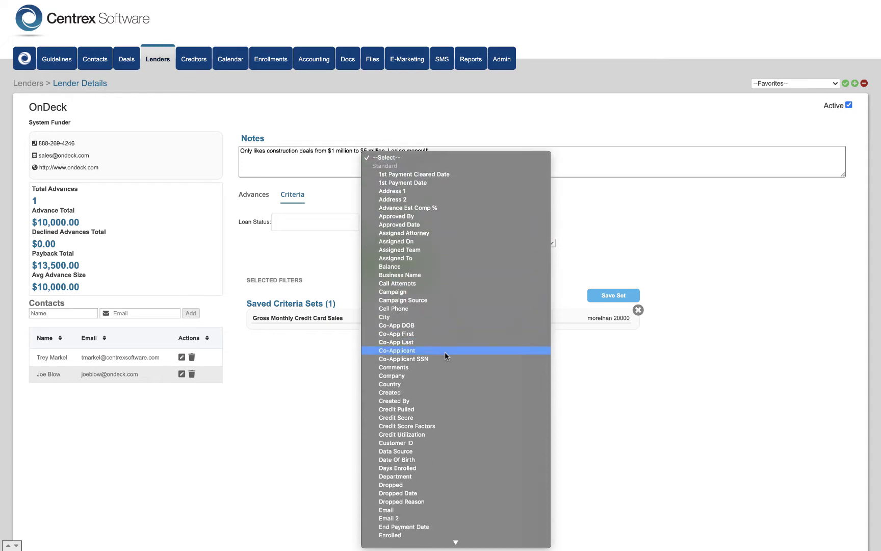
pyautogui.scroll(-20, 445, 355)
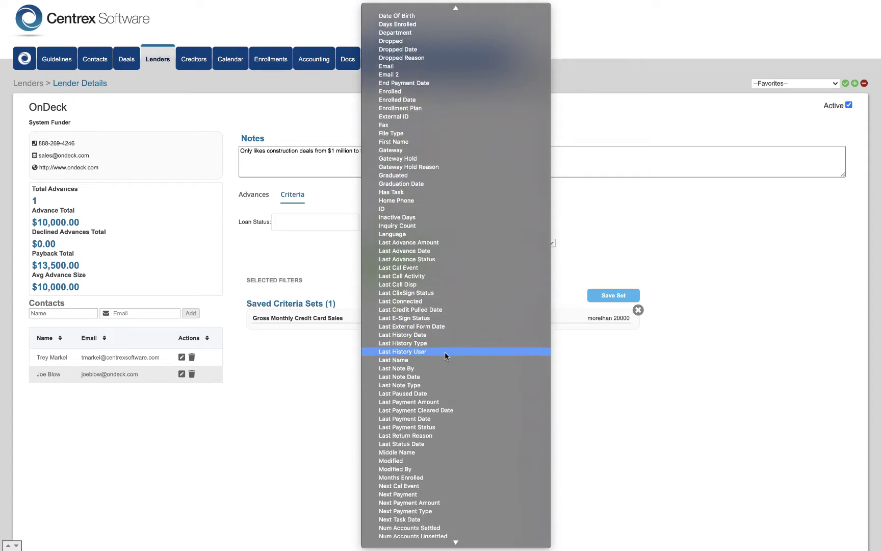
pyautogui.scroll(-20, 444, 356)
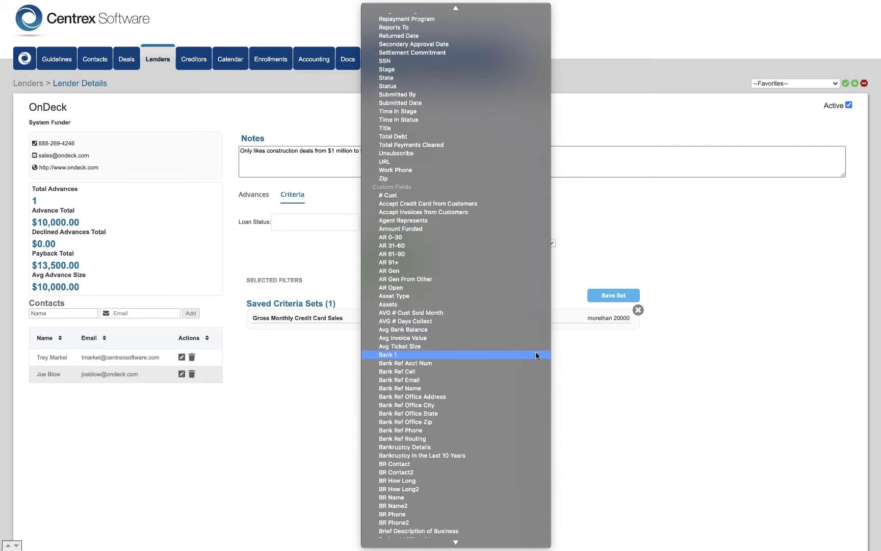
pyautogui.click(590, 353)
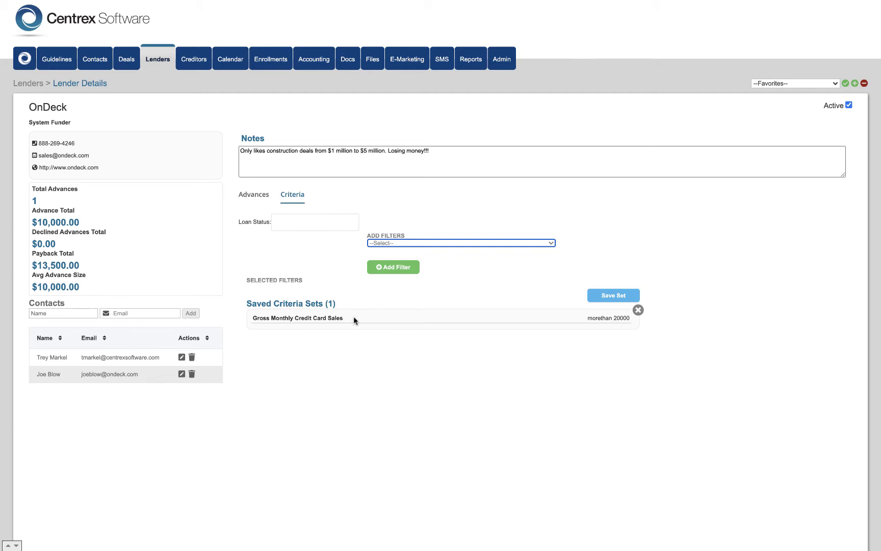
# Go to the recently viewed contact Dach Inc and open its $5,000 deal for editing.
pyautogui.click(163, 62)
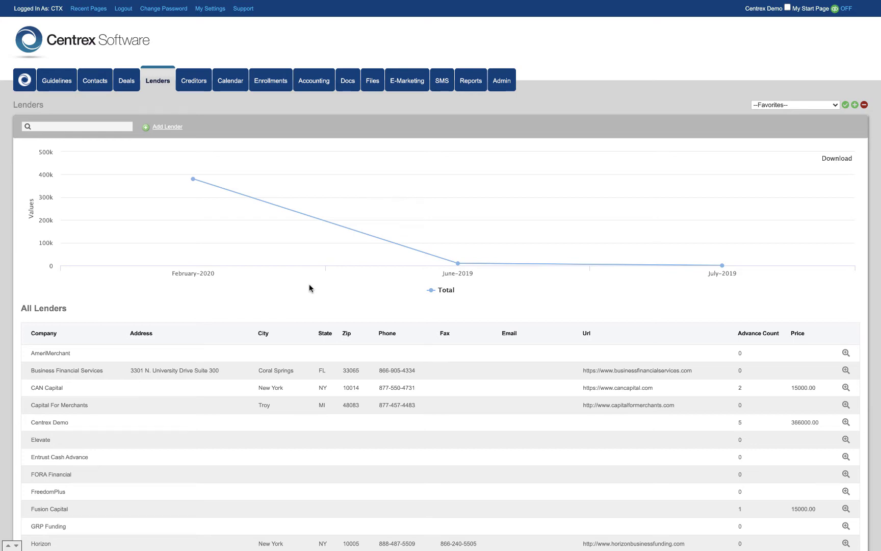
pyautogui.click(98, 84)
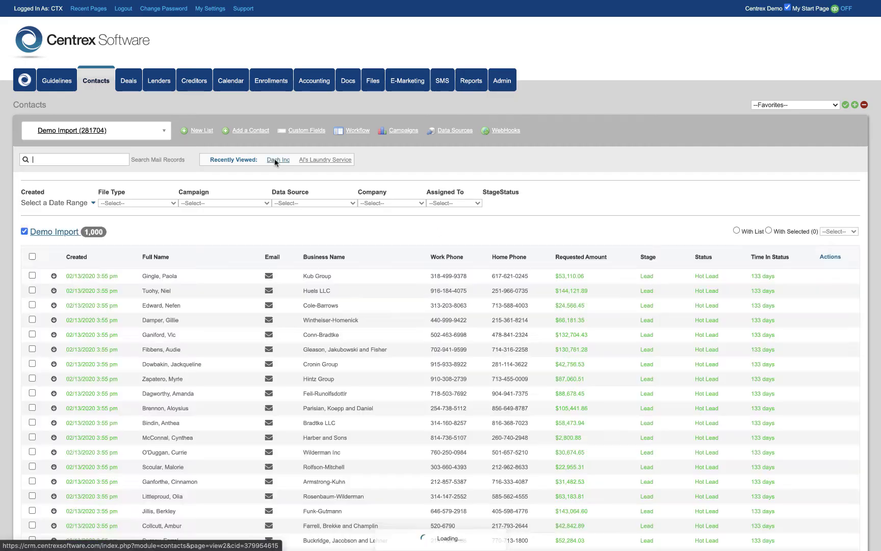
pyautogui.click(274, 160)
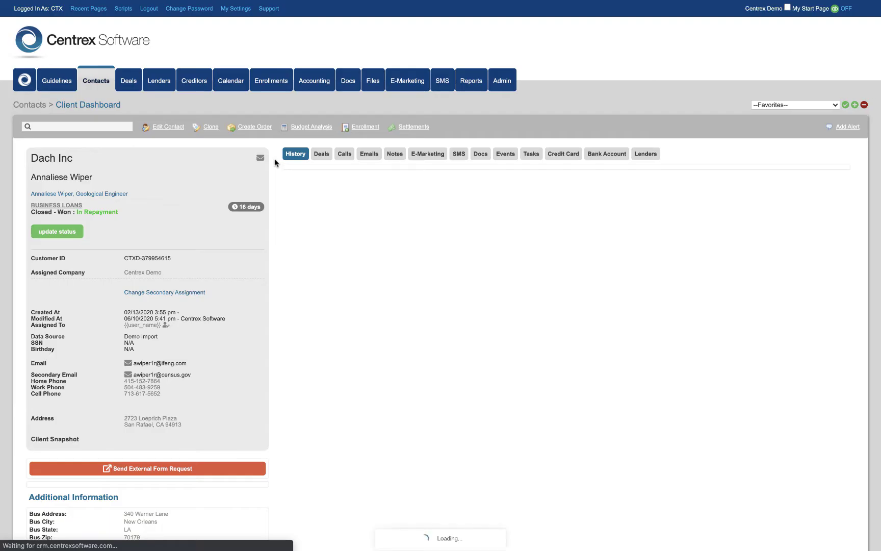
pyautogui.scroll(-1, 279, 193)
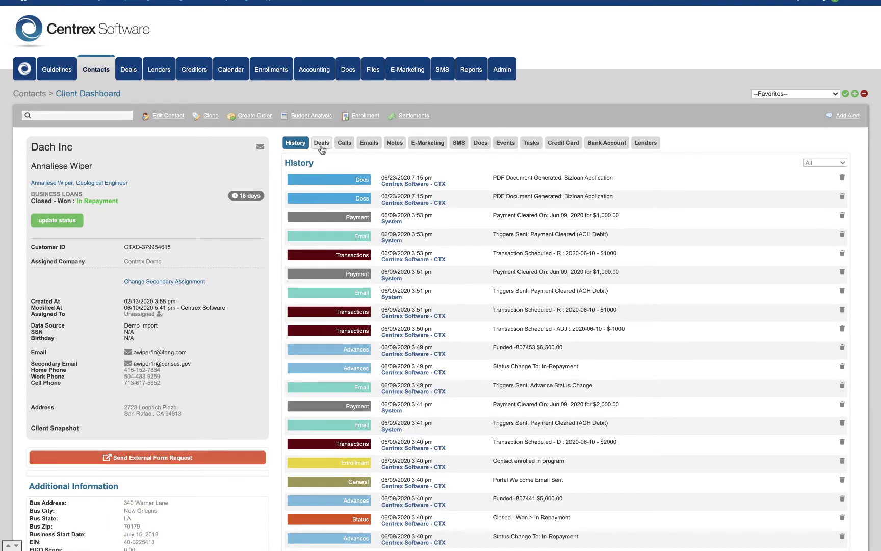
pyautogui.click(321, 143)
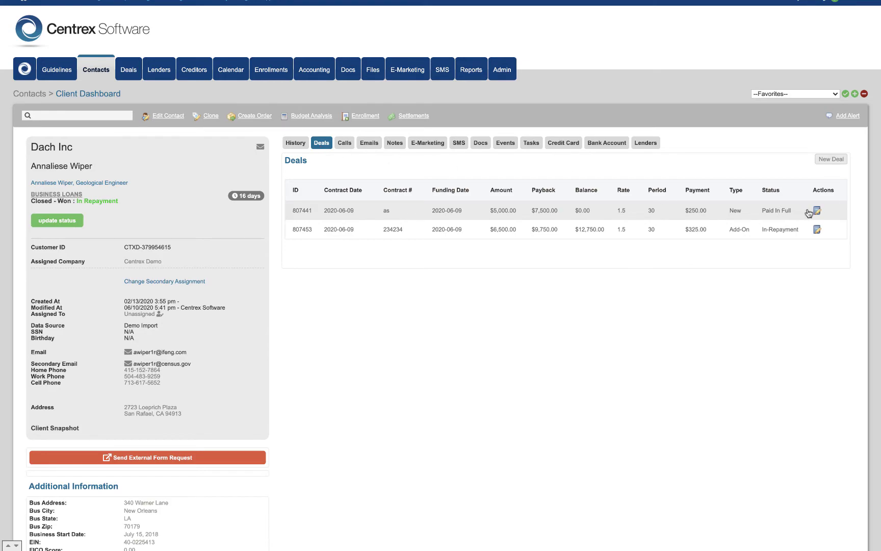
pyautogui.click(817, 211)
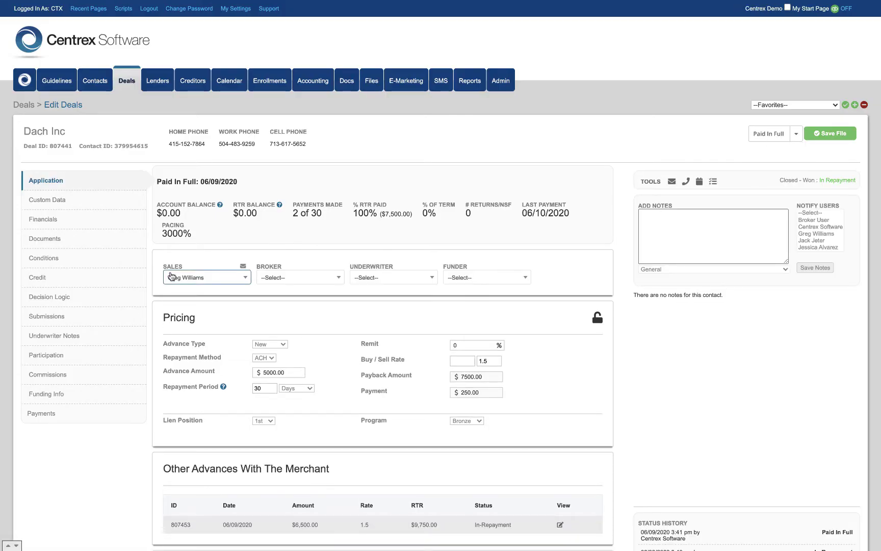
# Start a new submission for the deal and select both Bizloan Application PDF documents for it.
pyautogui.scroll(-3, 166, 287)
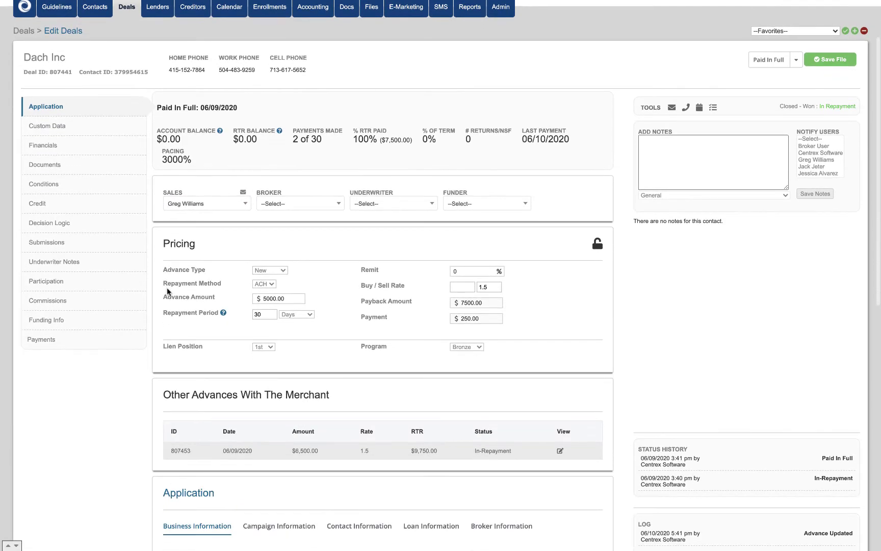
pyautogui.click(80, 243)
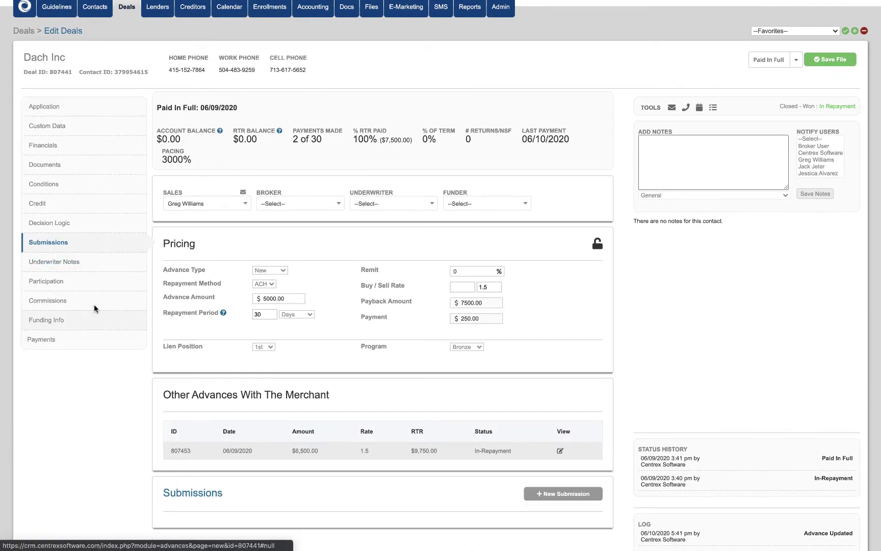
pyautogui.scroll(-5, 119, 407)
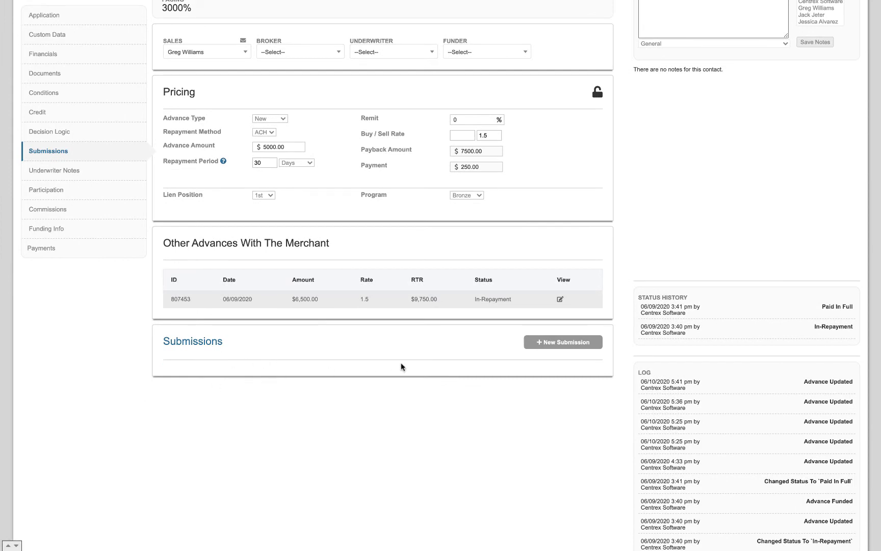
pyautogui.click(546, 347)
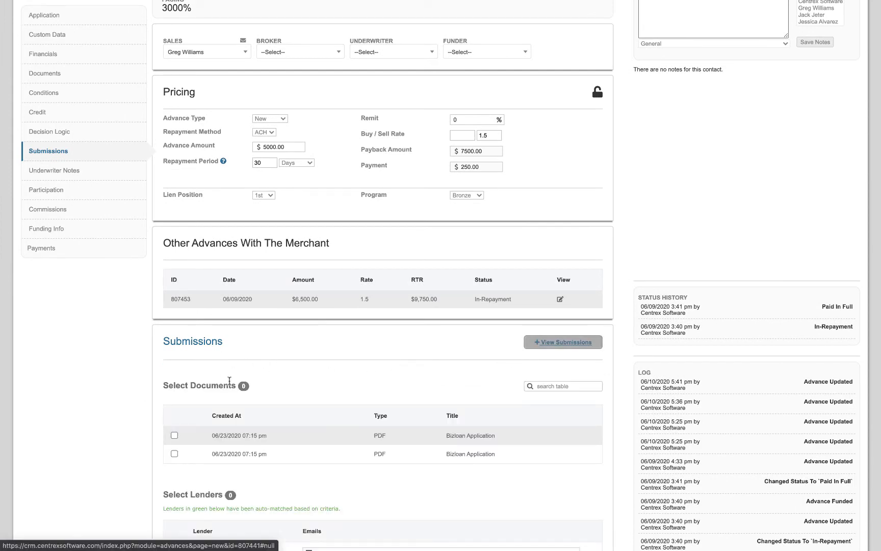
pyautogui.scroll(-5, 95, 417)
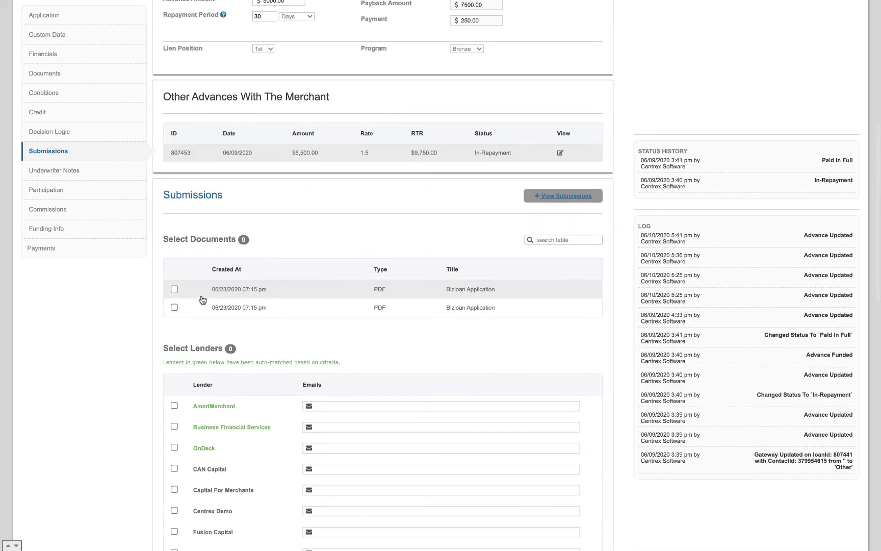
pyautogui.click(174, 289)
pyautogui.scroll(-3, 128, 361)
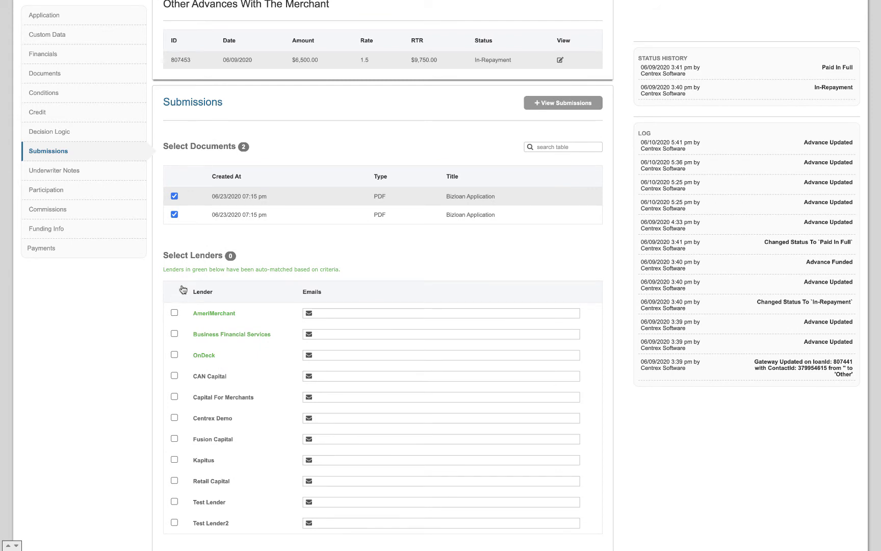
pyautogui.moveTo(164, 270); pyautogui.dragTo(337, 270)
pyautogui.click(345, 273)
pyautogui.scroll(-2, 176, 301)
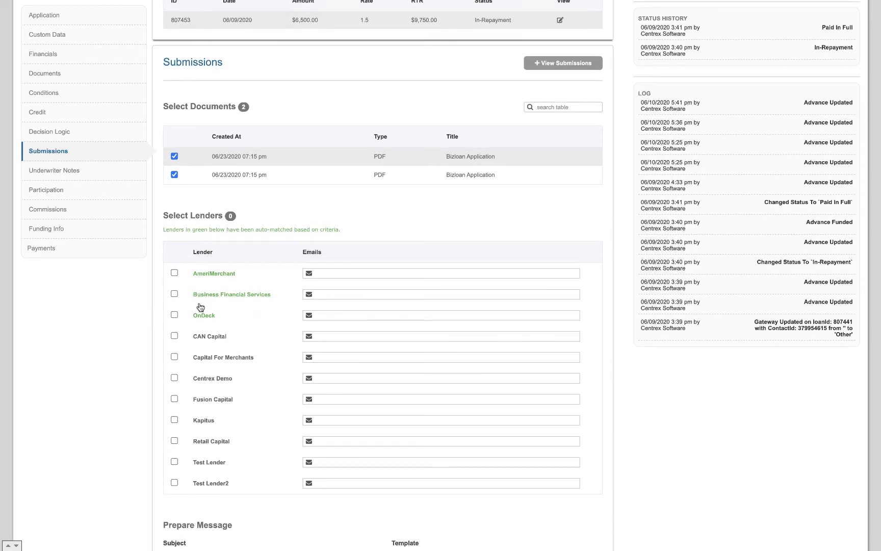
pyautogui.tripleClick(173, 230)
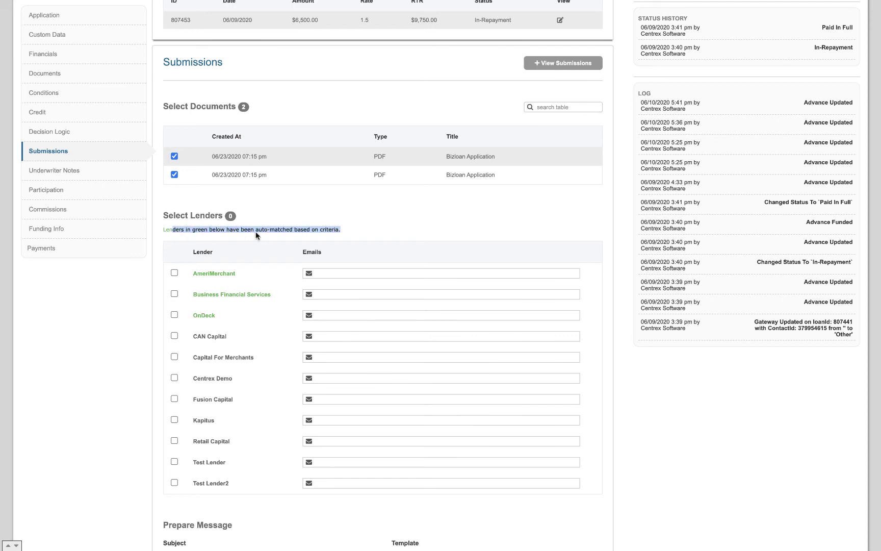
pyautogui.click(265, 228)
# Select the auto-matched lenders AmeriMerchant, Business Financial Services and OnDeck for the submission.
pyautogui.scroll(-1, 249, 281)
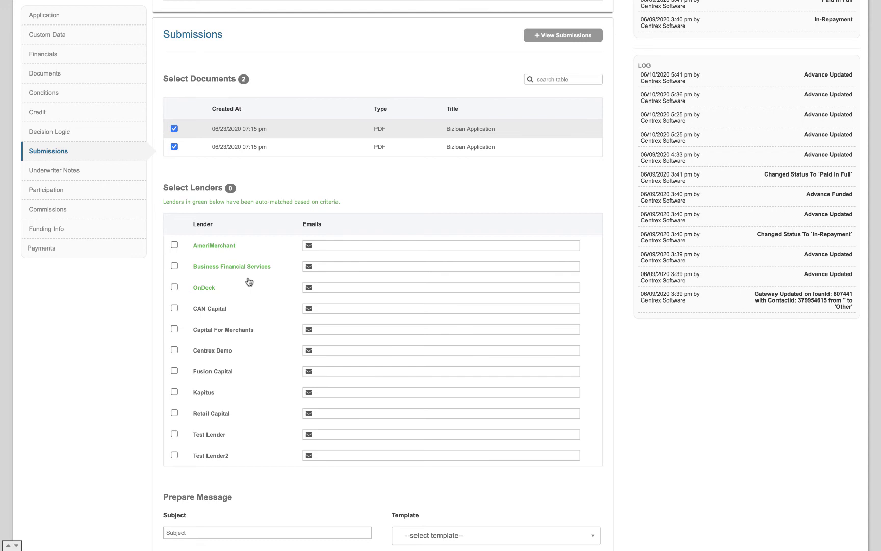
pyautogui.click(174, 244)
pyautogui.click(174, 265)
pyautogui.click(173, 287)
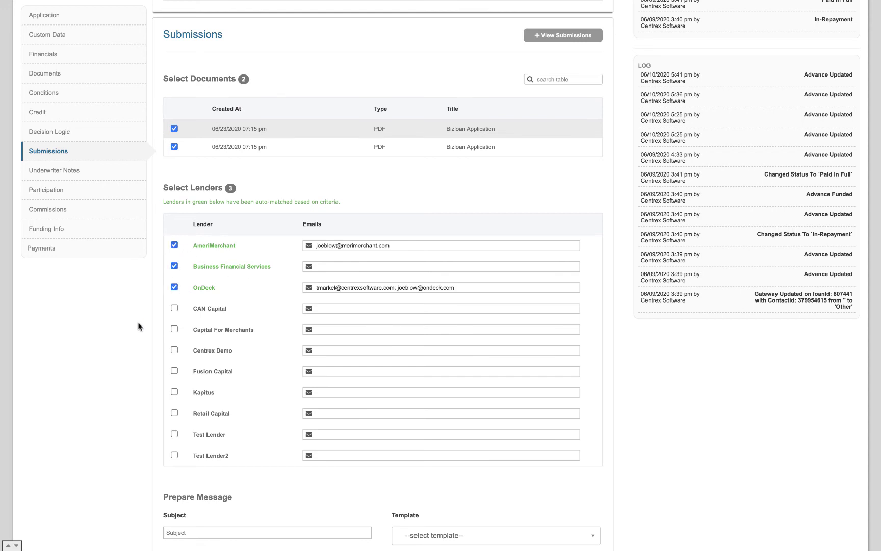
# Review the submission's message fields, message editor, resubmission option and package submission area.
pyautogui.scroll(-1, 138, 327)
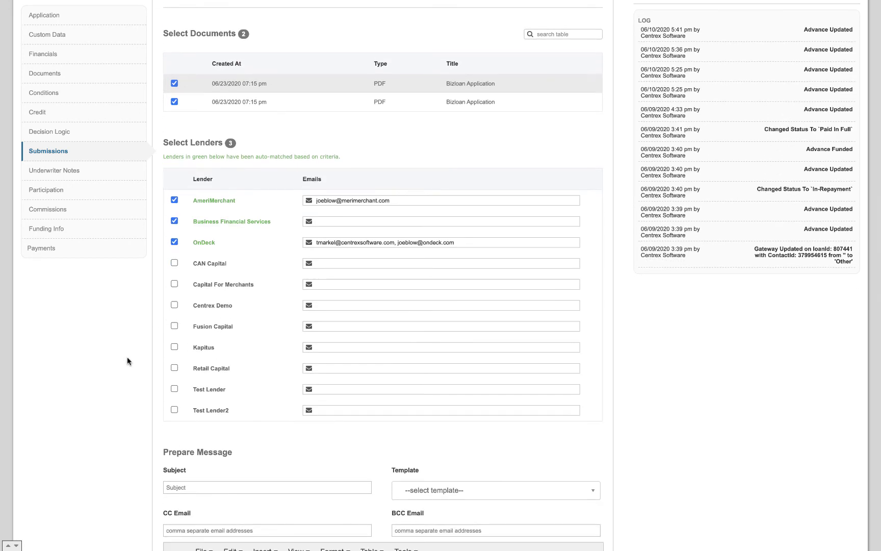
pyautogui.scroll(-6, 126, 357)
pyautogui.scroll(-5, 127, 357)
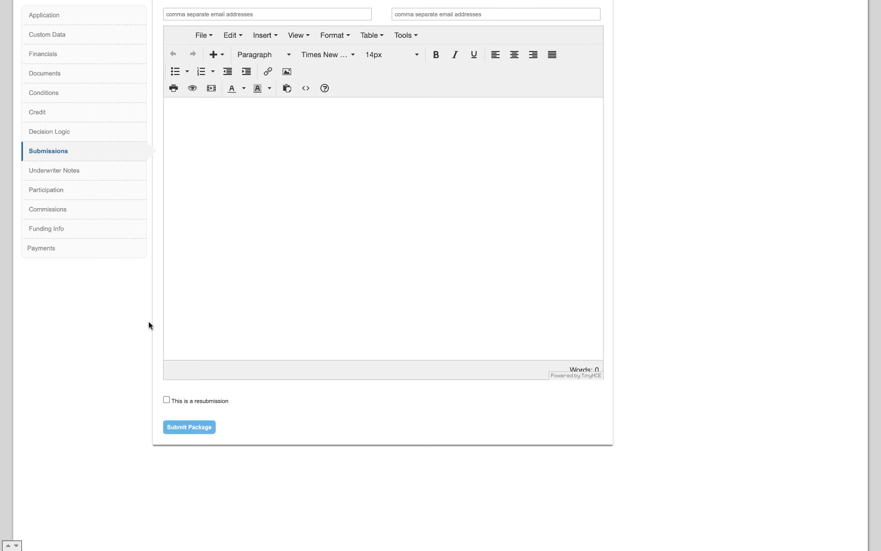
pyautogui.scroll(10, 149, 325)
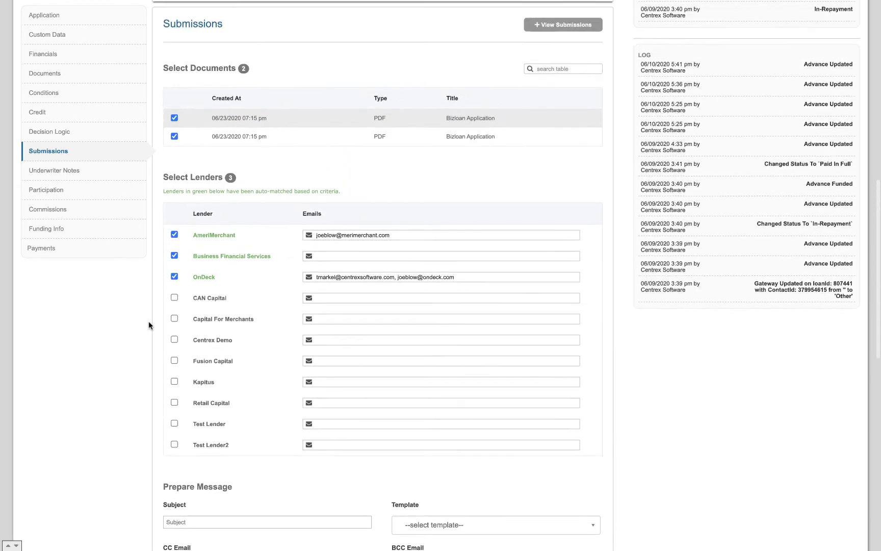
pyautogui.scroll(6, 149, 322)
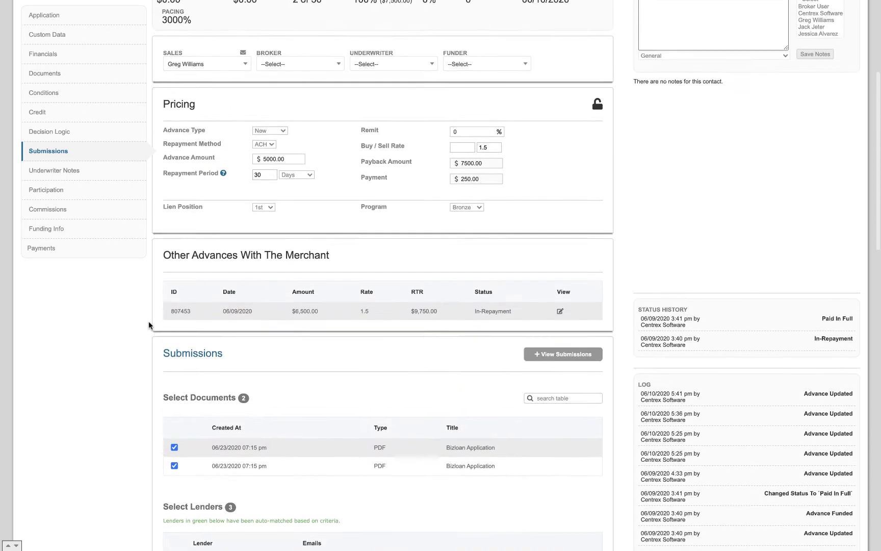
pyautogui.scroll(3, 149, 321)
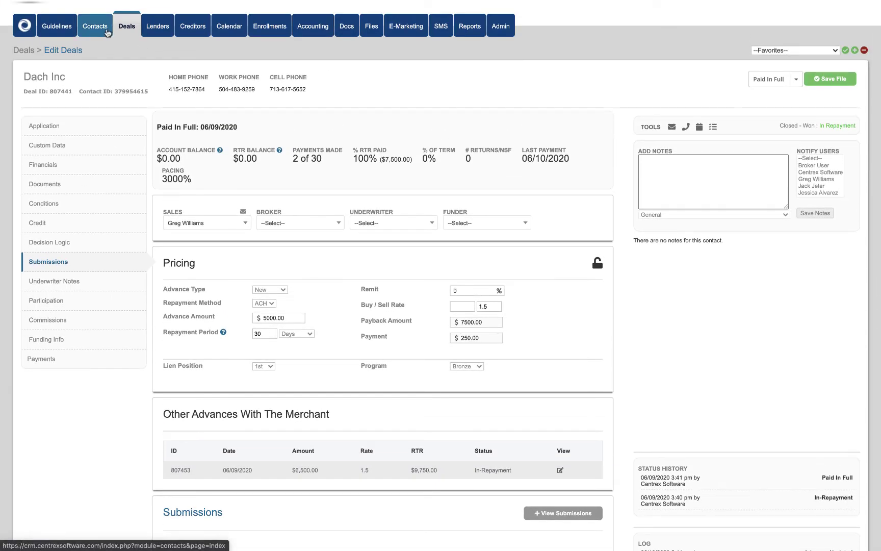
# Go to the recently viewed contact Al's Laundry Service and open its $50,000 deal for editing.
pyautogui.click(106, 32)
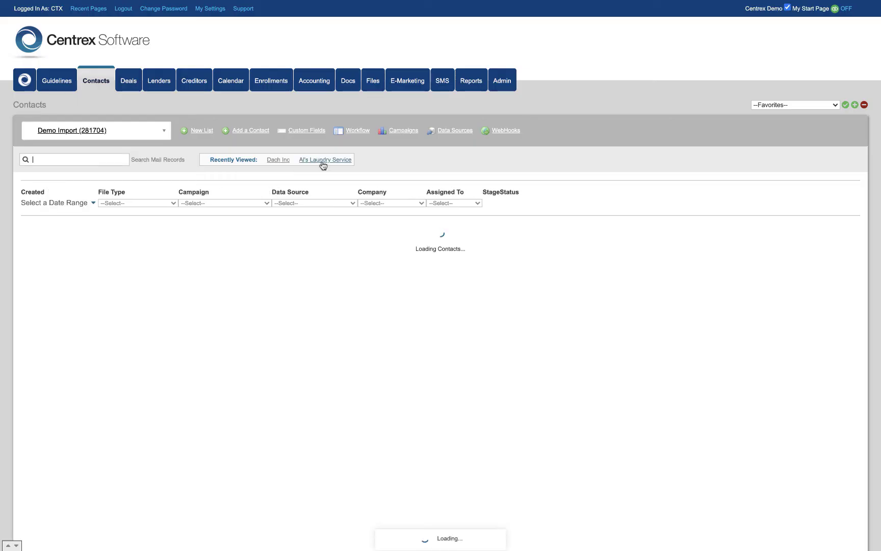
pyautogui.click(322, 162)
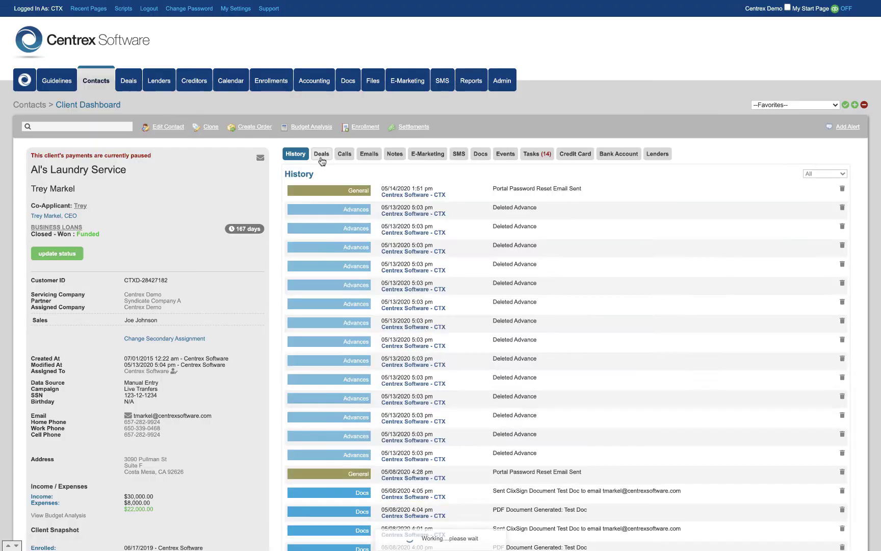
pyautogui.click(329, 160)
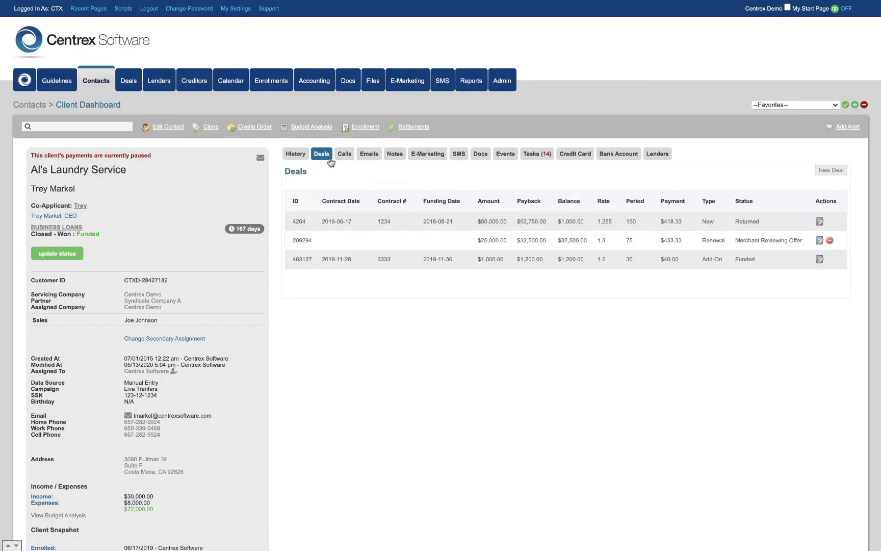
pyautogui.click(820, 221)
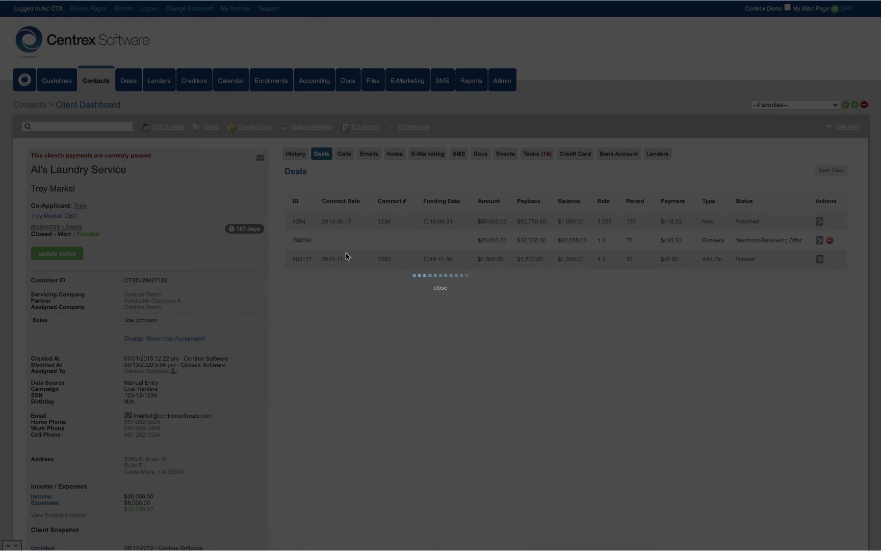
pyautogui.scroll(-1, 256, 276)
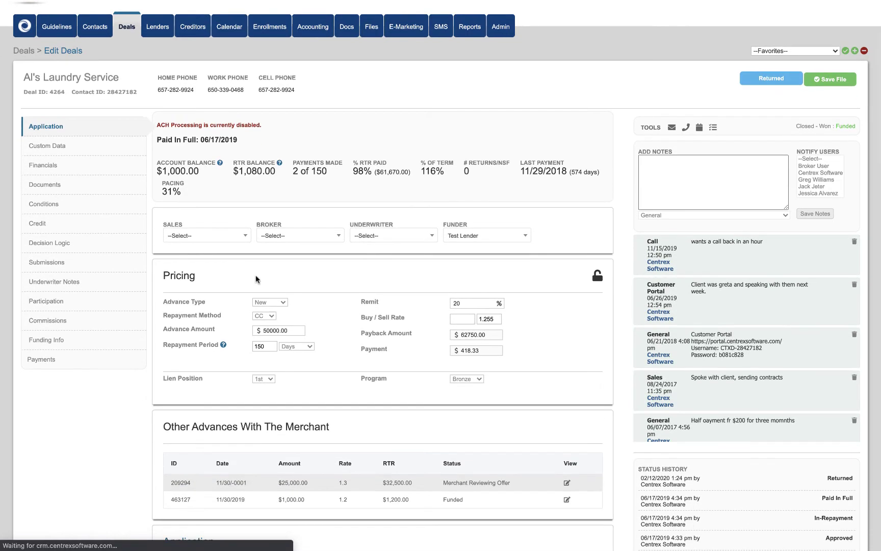
# Review the deal's past lender submissions and the OnDeck submission's status options, keeping the status Approved.
pyautogui.scroll(-10, 133, 367)
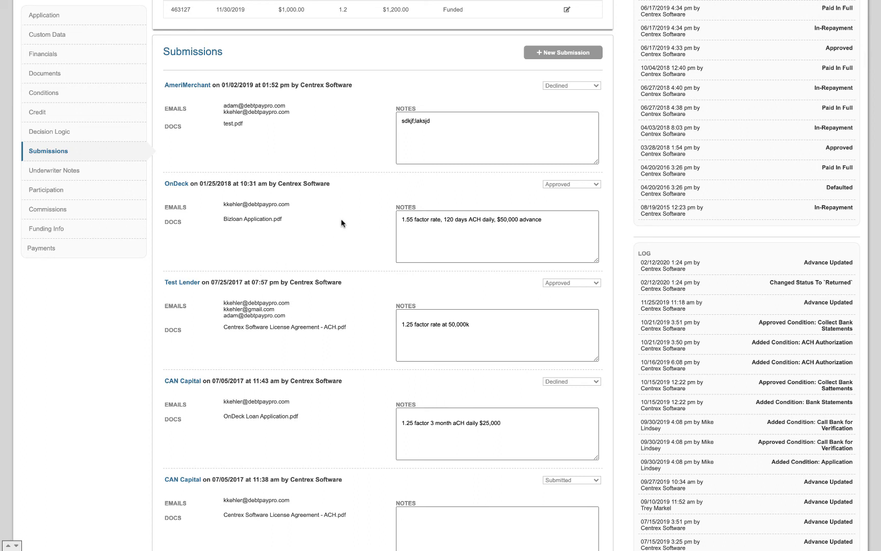
pyautogui.click(597, 184)
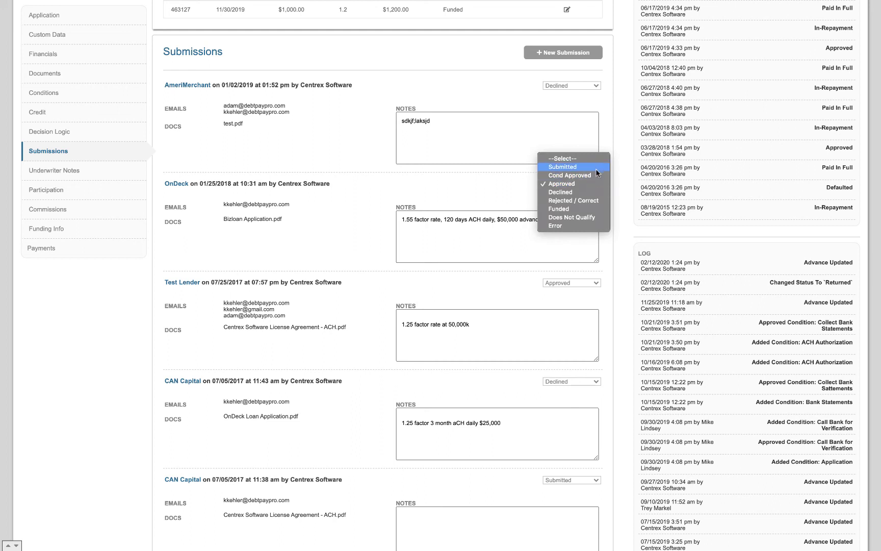
pyautogui.click(564, 184)
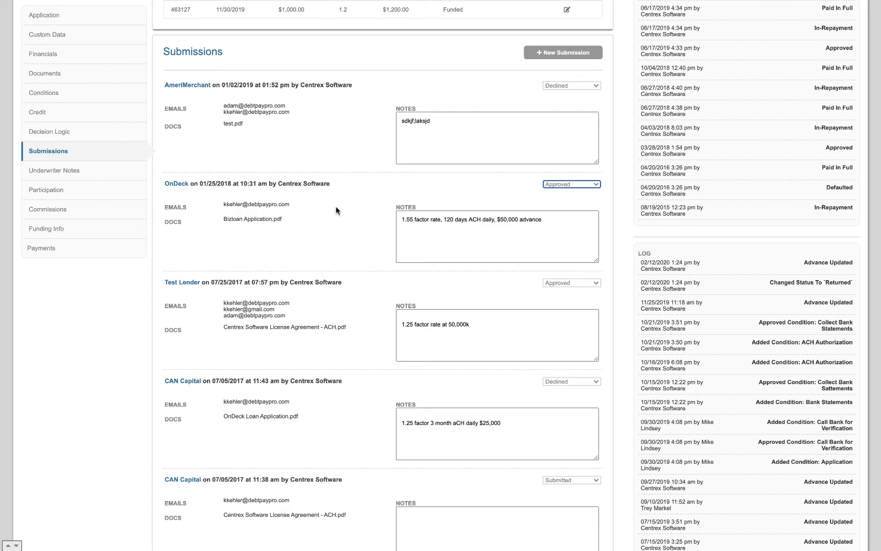
# Leave the deal and open the Advance Submissions report.
pyautogui.scroll(10, 335, 206)
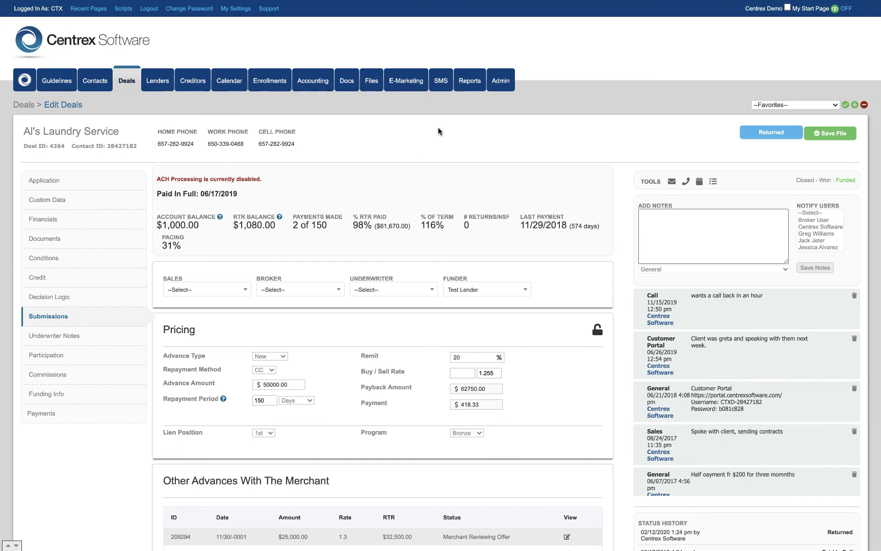
pyautogui.click(469, 87)
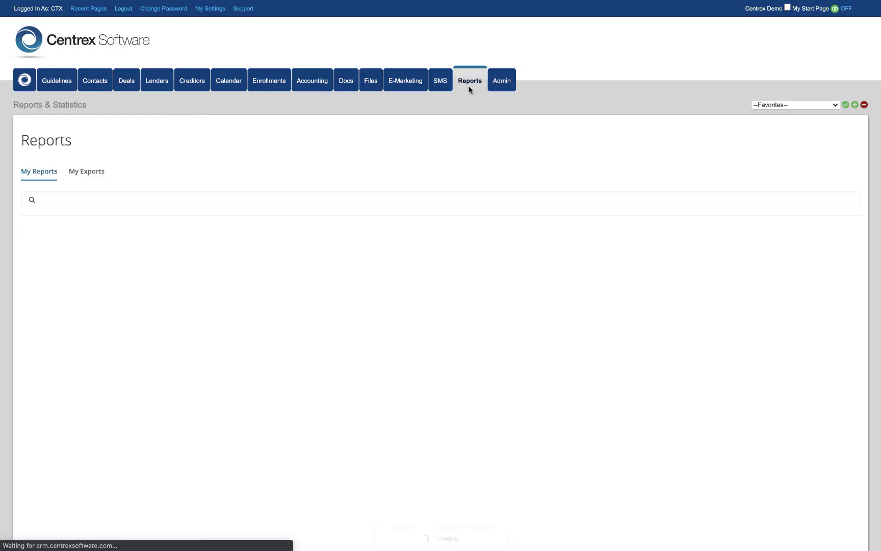
pyautogui.click(307, 248)
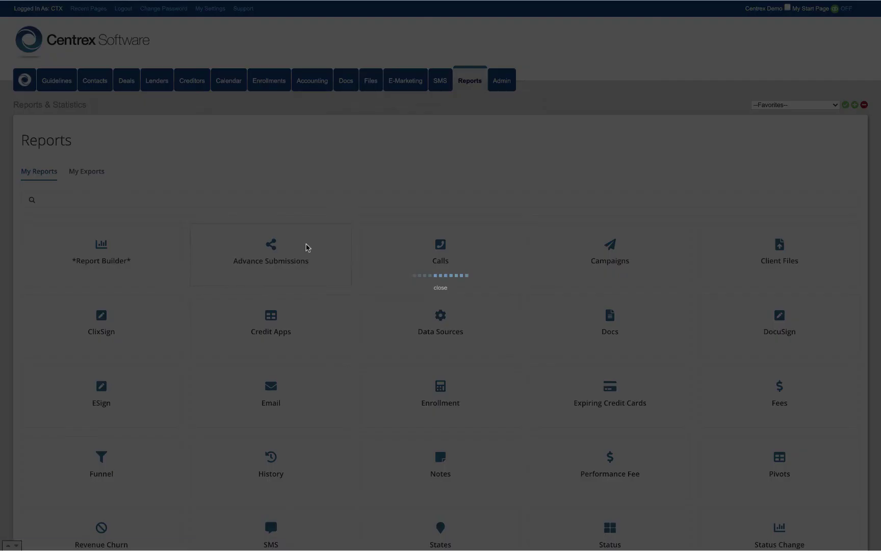
pyautogui.scroll(-1, 306, 247)
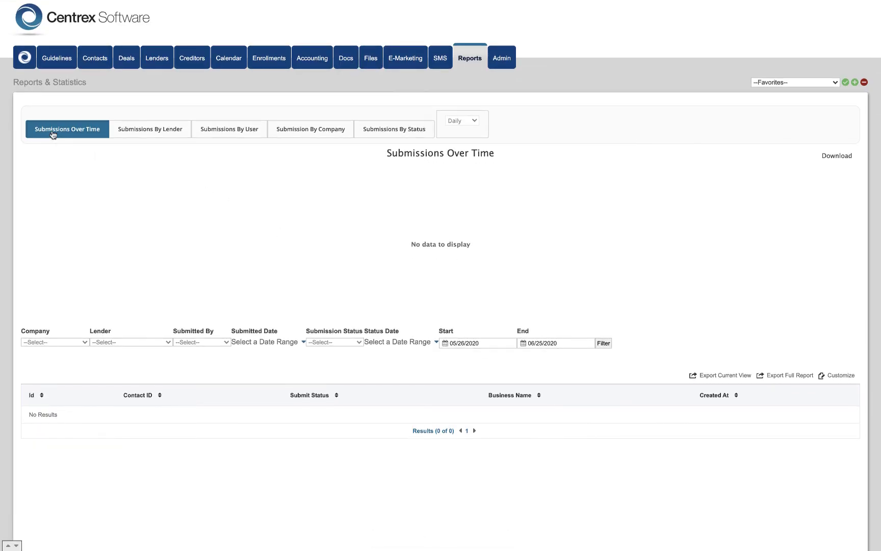
# View the submissions report by lender, by user, by company and by status in turn.
pyautogui.click(128, 130)
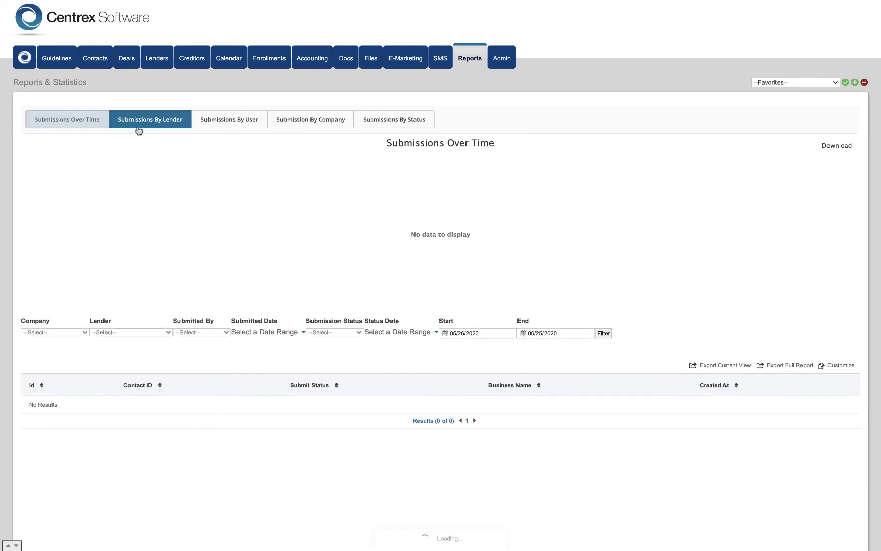
pyautogui.click(214, 120)
pyautogui.click(315, 125)
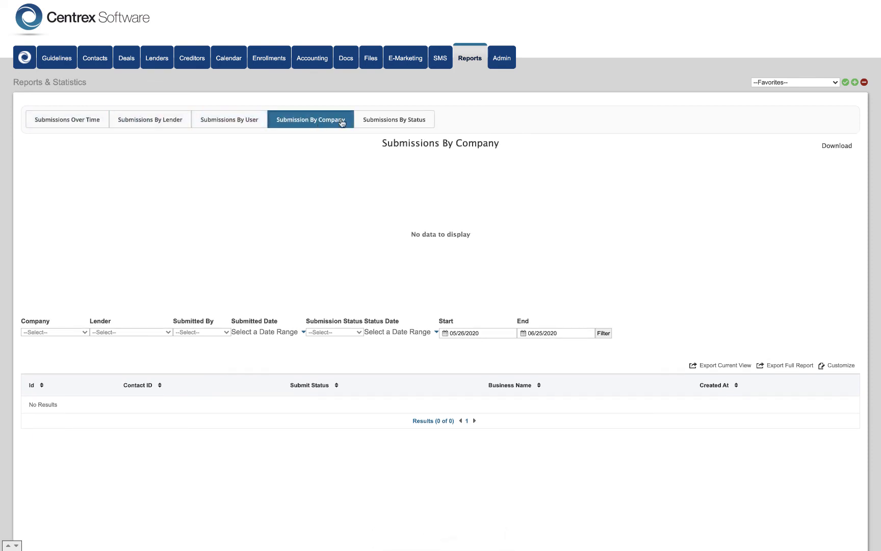
pyautogui.click(390, 121)
pyautogui.scroll(1, 478, 158)
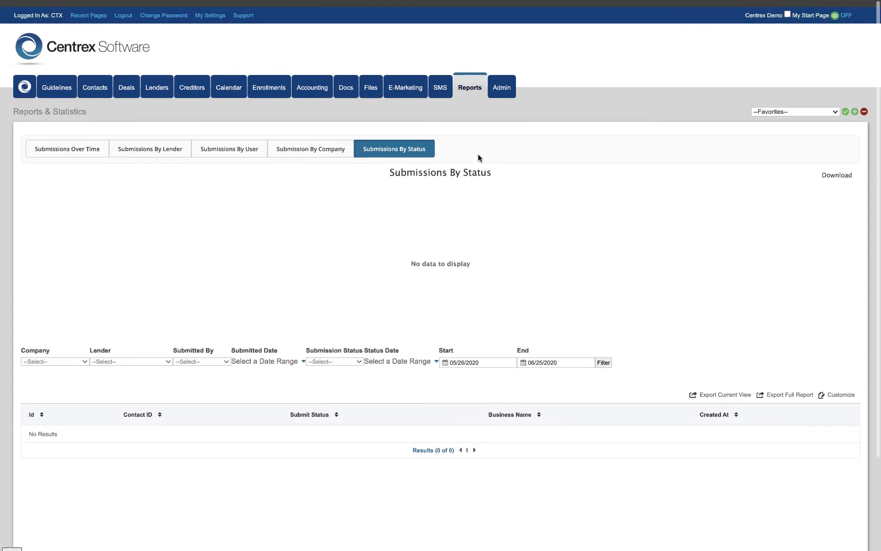